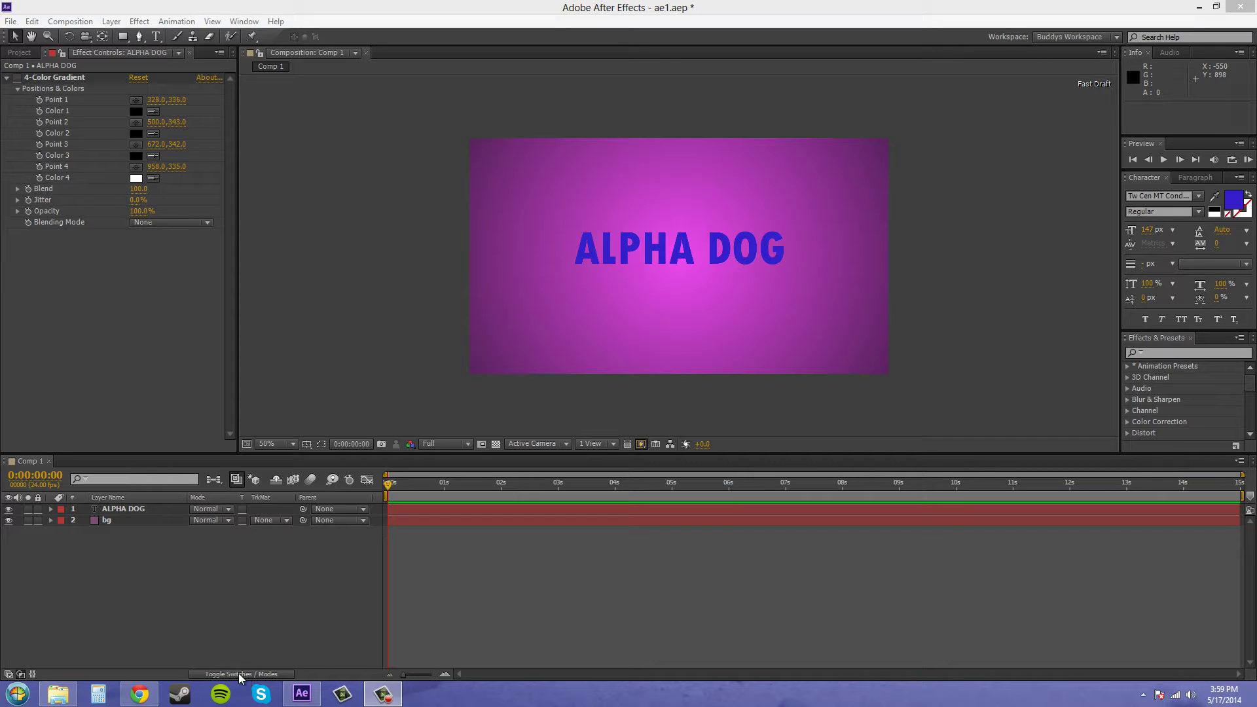
- Toggle the timeline switches back to the Mode and TrkMat columns
{"action": "left_click", "coordinate": [229, 674]}
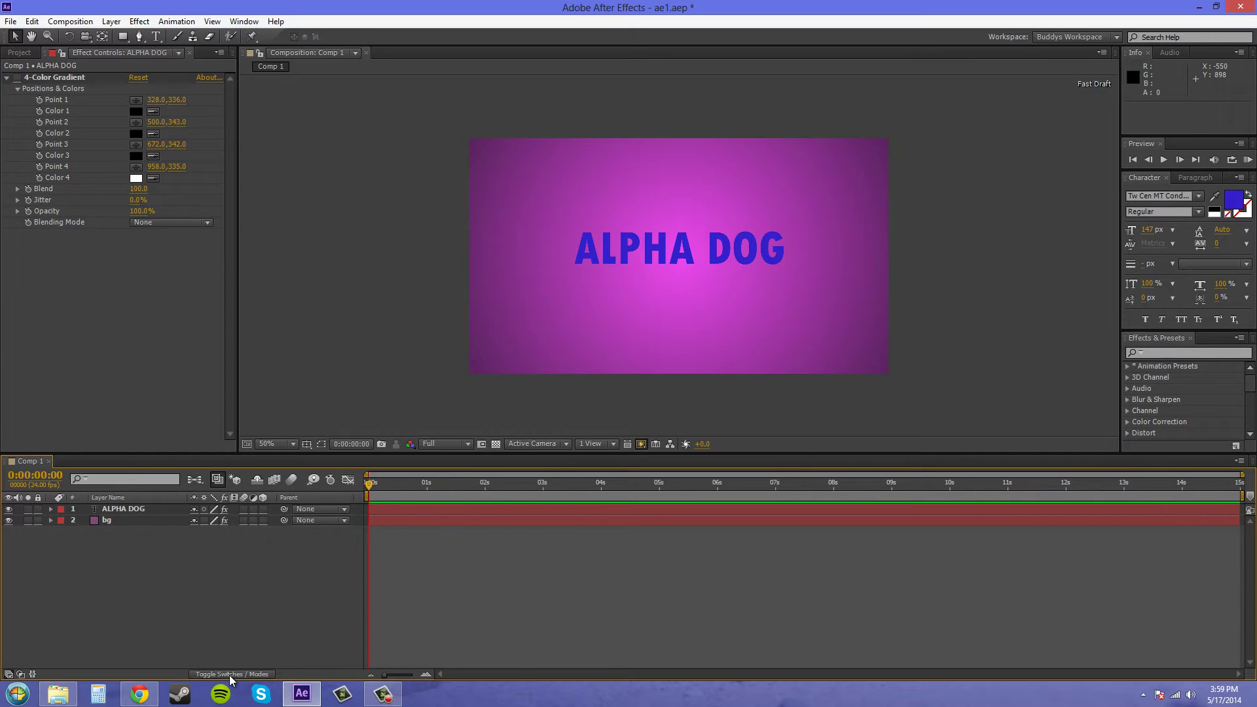
{"action": "left_click", "coordinate": [226, 674]}
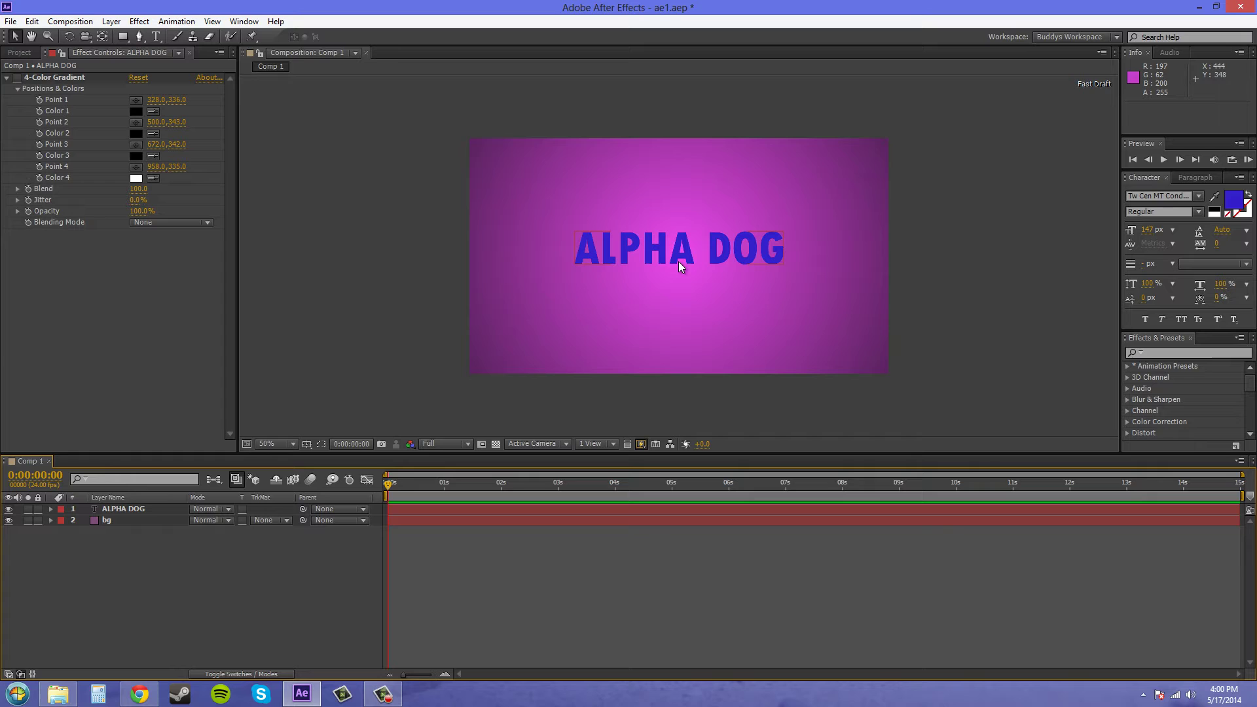
- Hide the bg layer, view the ALPHA DOG text's Alpha channel, then return the viewer to RGB
{"action": "left_click", "coordinate": [9, 519]}
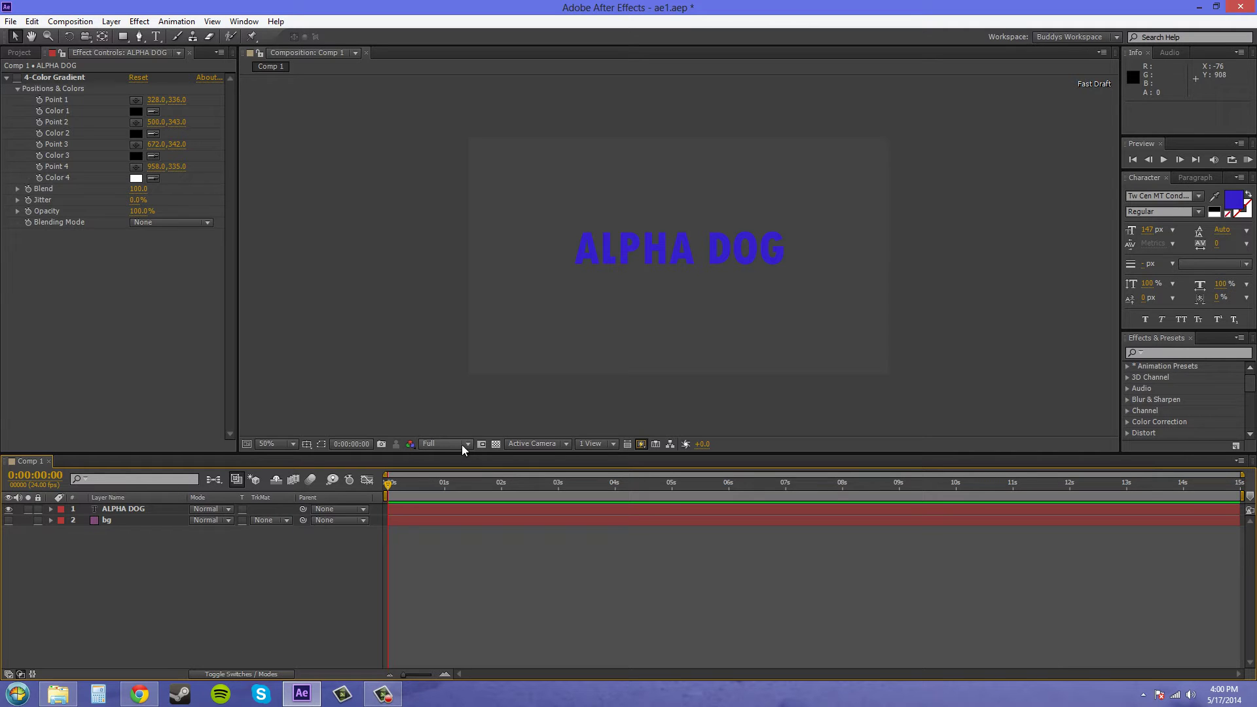
{"action": "left_click", "coordinate": [410, 444]}
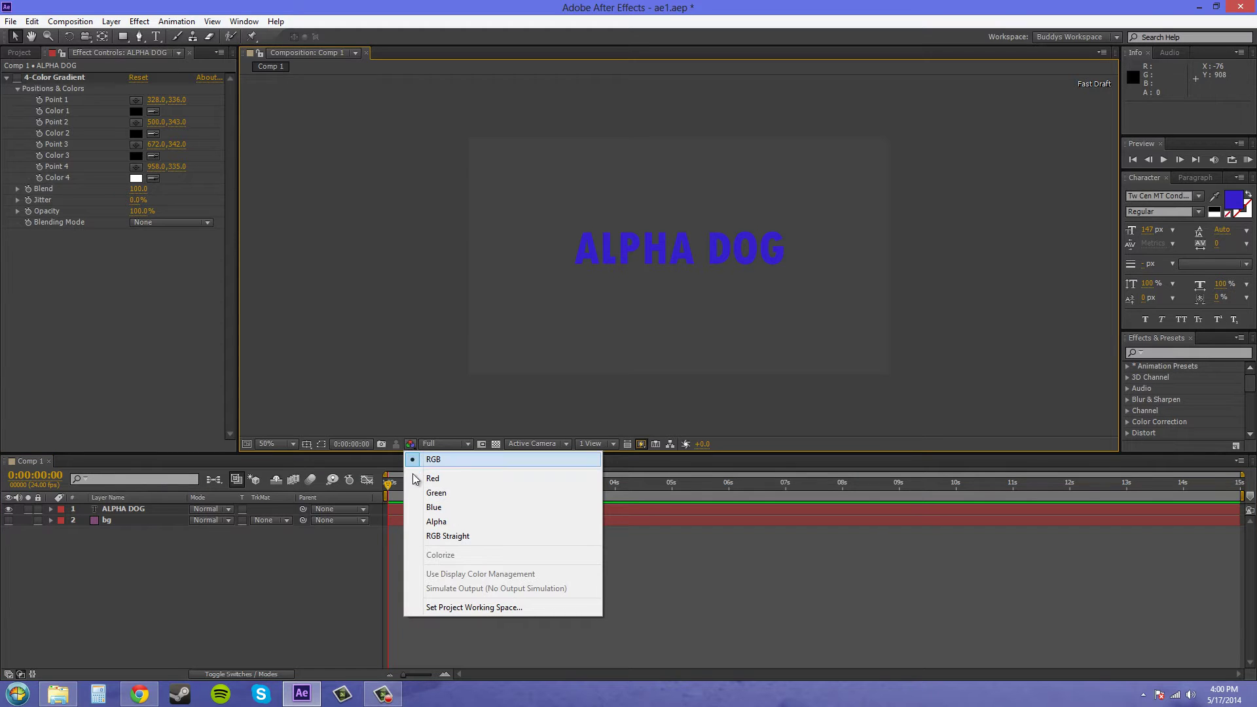
{"action": "left_click", "coordinate": [446, 526]}
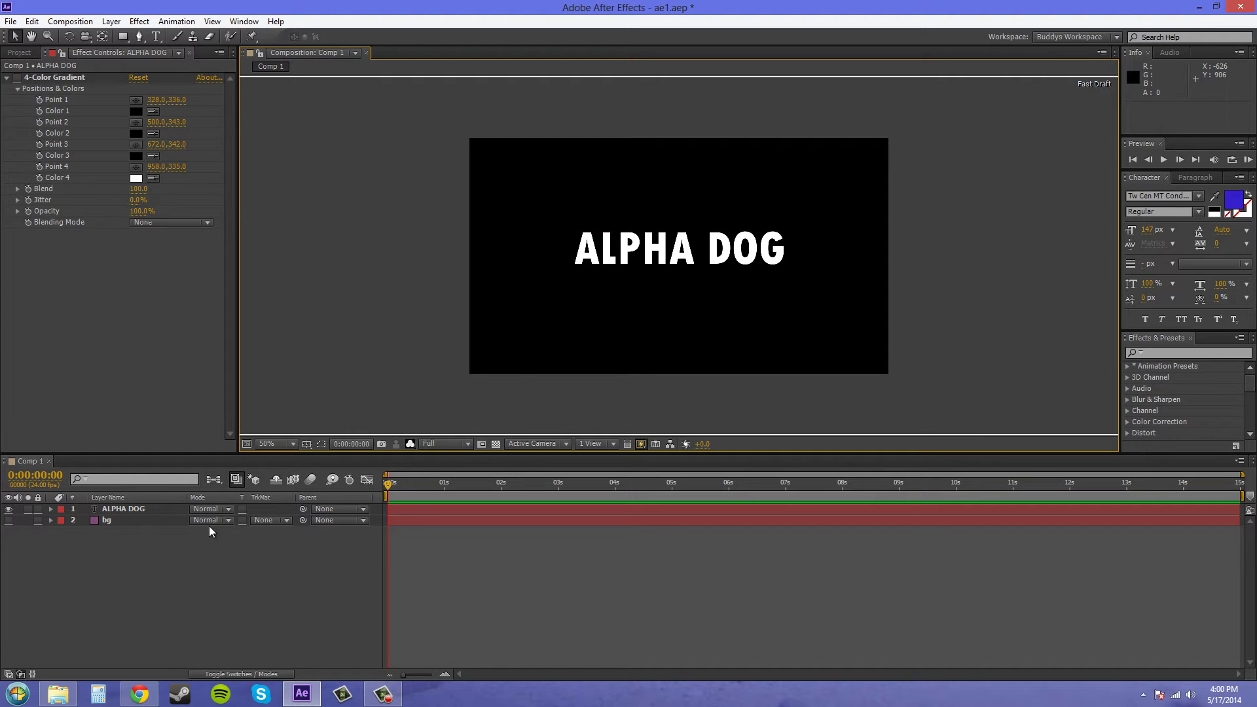
{"action": "left_click", "coordinate": [410, 443]}
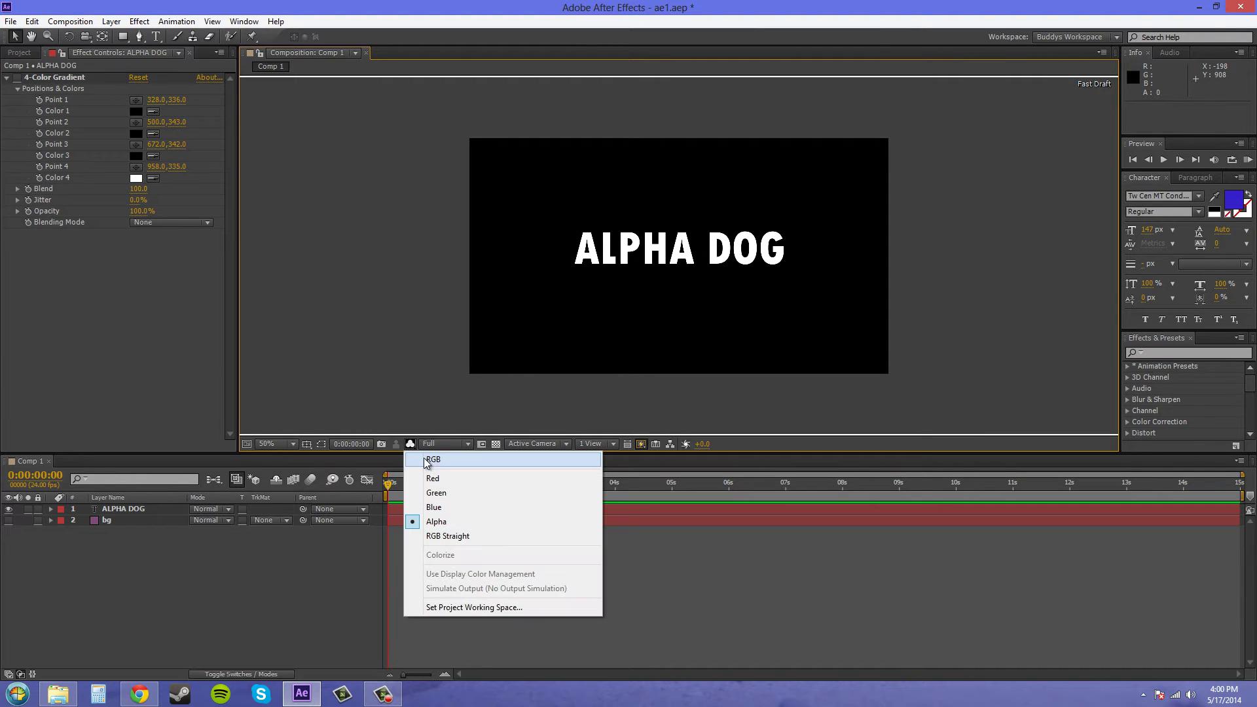
{"action": "left_click", "coordinate": [434, 460]}
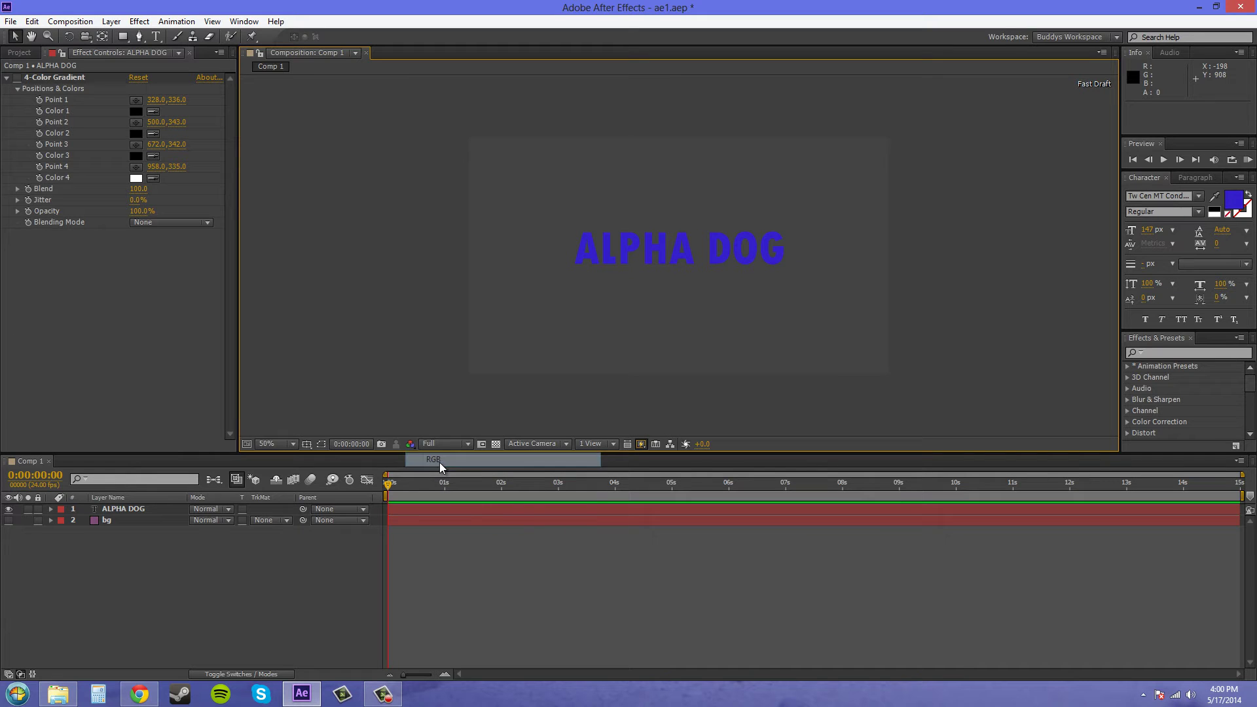
- Turn the bg layer's eye switch back on
{"action": "left_click", "coordinate": [8, 520]}
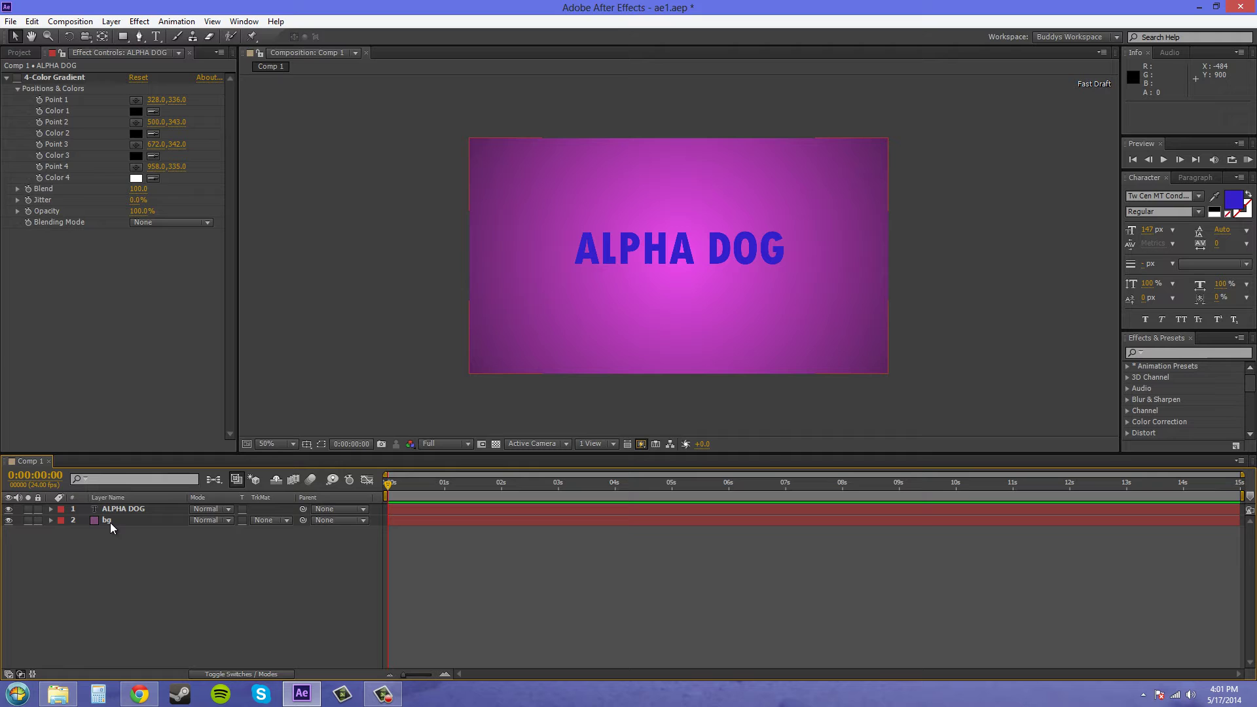
- Set the bg layer's TrkMat to Alpha Matte "ALPHA DOG", then reselect the ALPHA DOG layer
{"action": "left_click", "coordinate": [286, 521]}
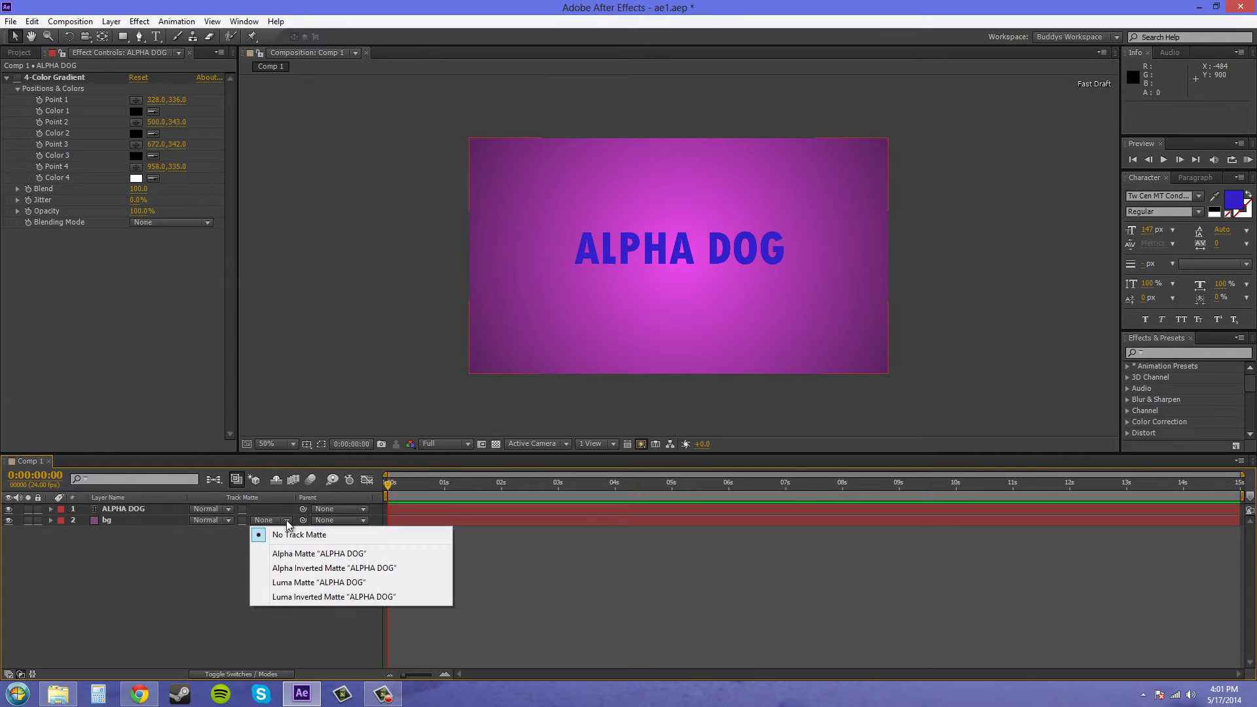
{"action": "left_click", "coordinate": [294, 553]}
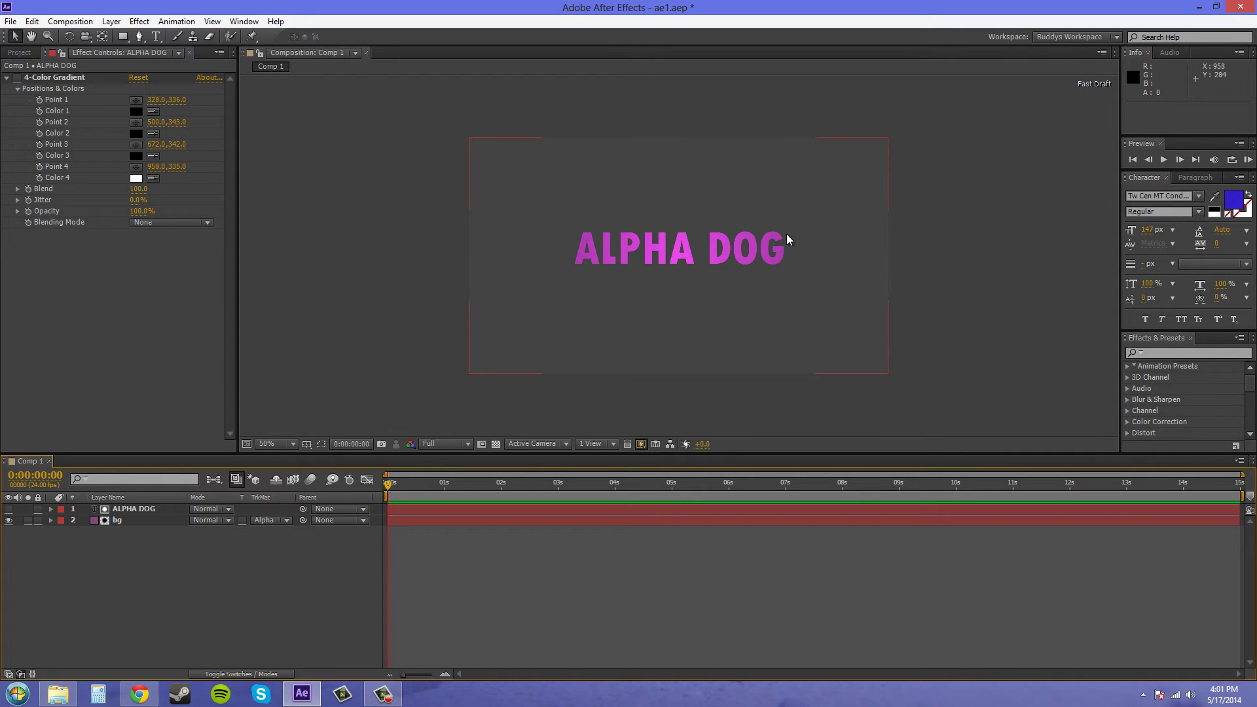
{"action": "key", "text": "ctrl+shift+a"}
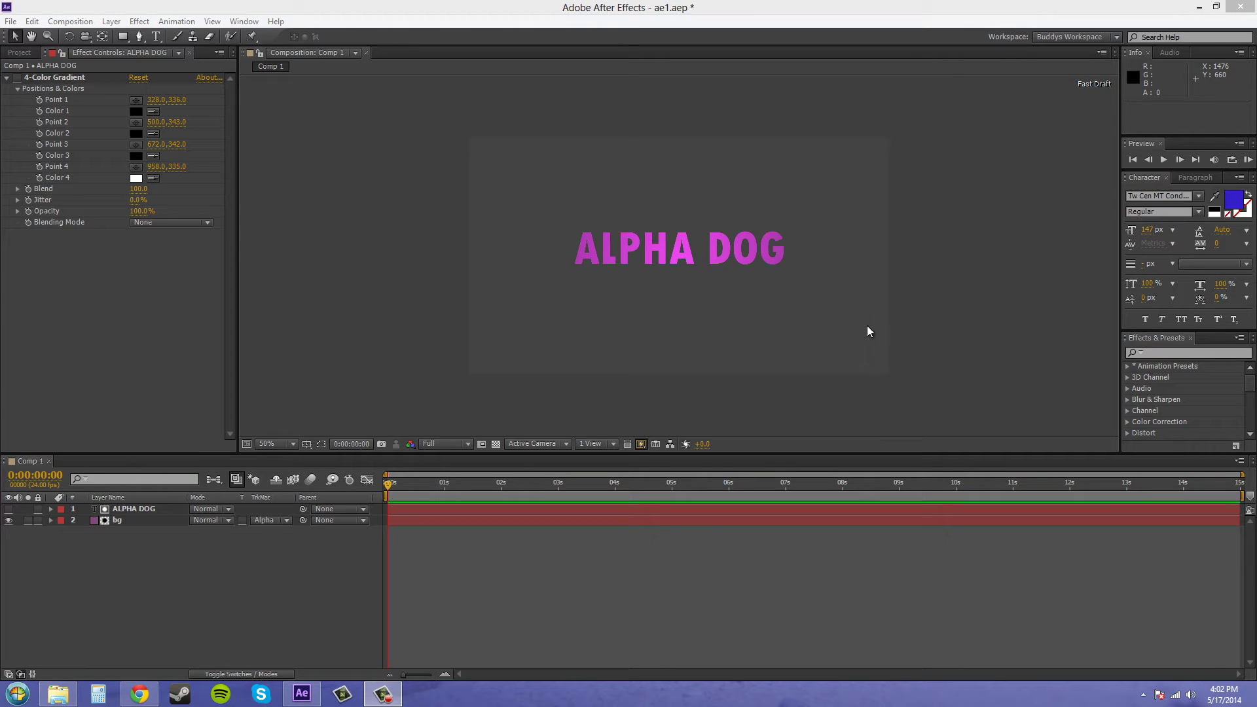
{"action": "left_click", "coordinate": [667, 273]}
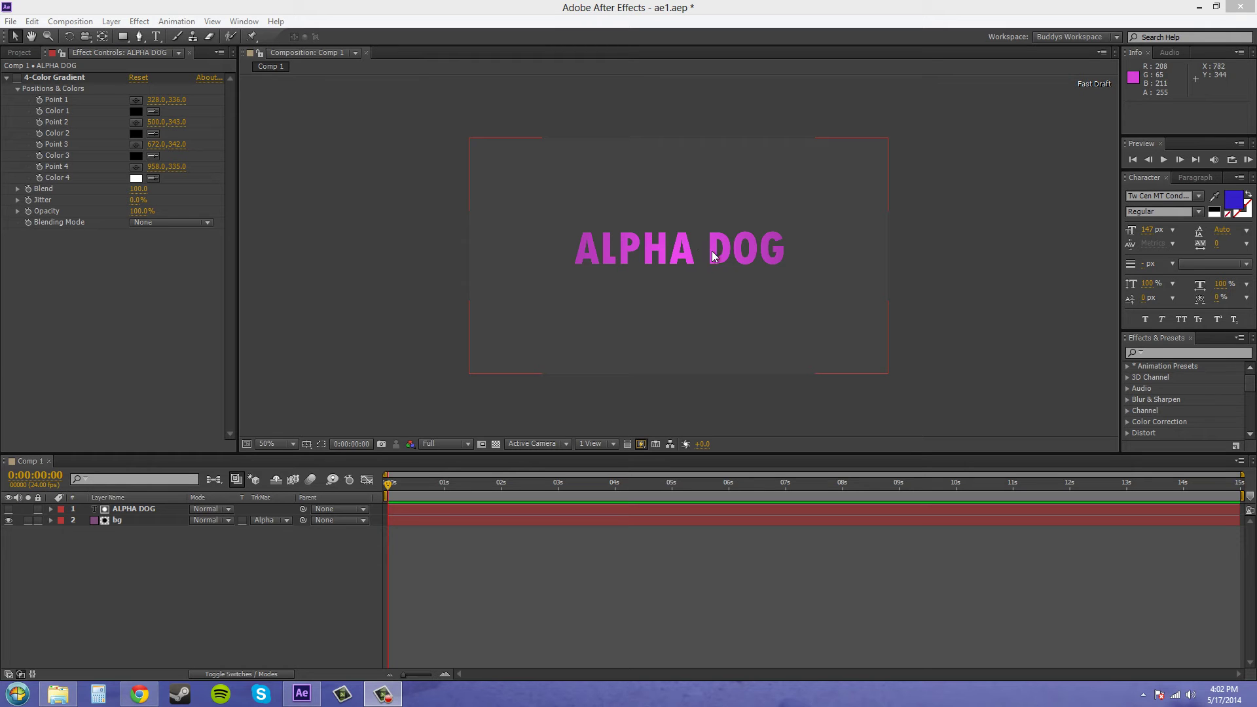
- Switch bg to Alpha Inverted Matte "ALPHA DOG" and show transparency as a checkerboard
{"action": "left_click", "coordinate": [280, 521]}
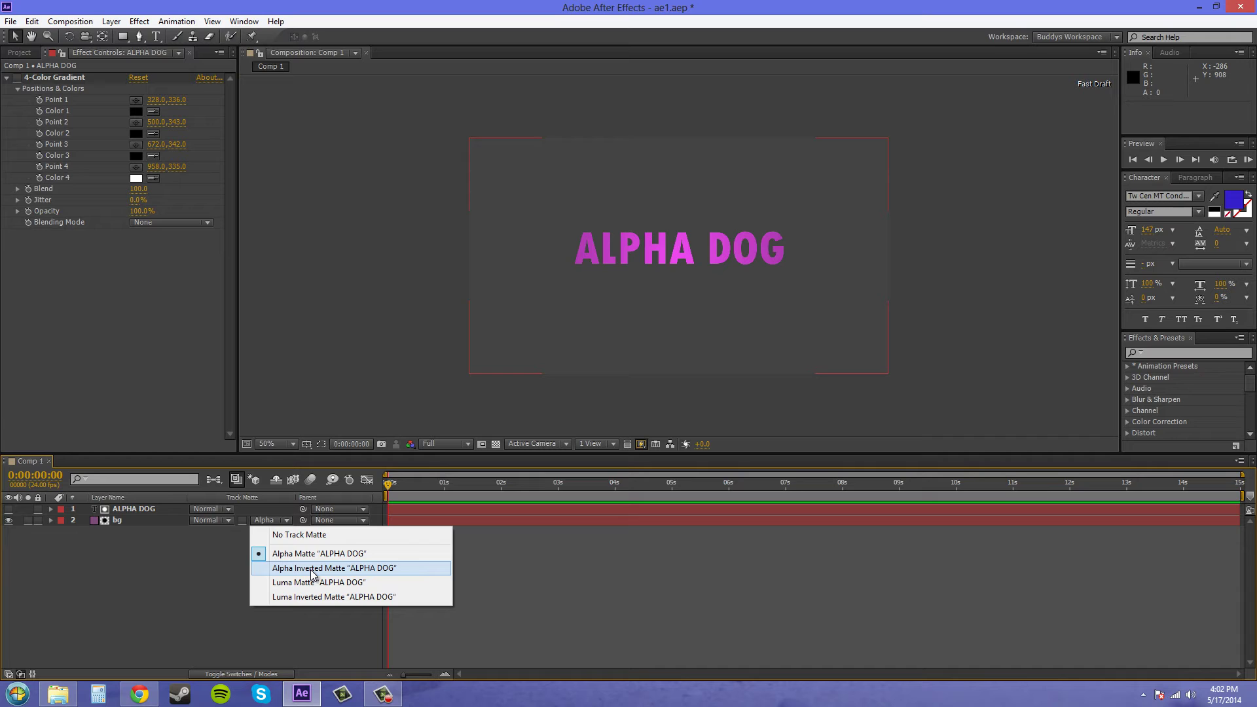
{"action": "left_click", "coordinate": [313, 569]}
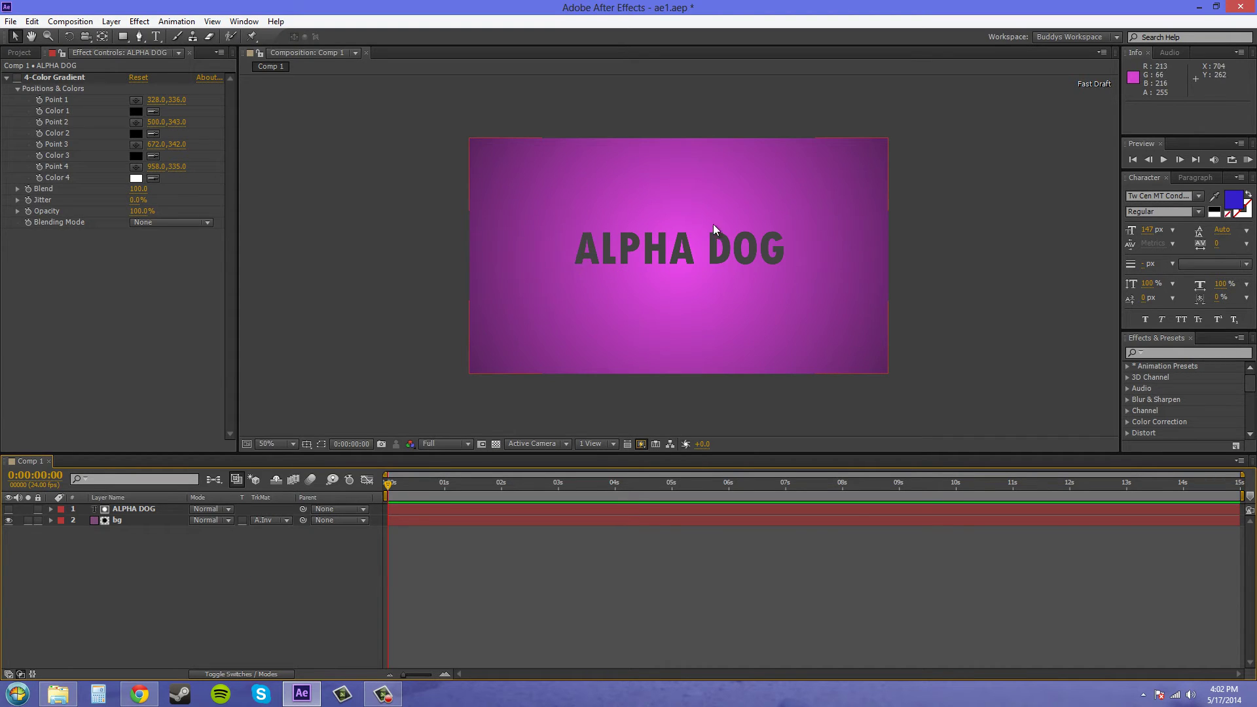
{"action": "left_click", "coordinate": [497, 444]}
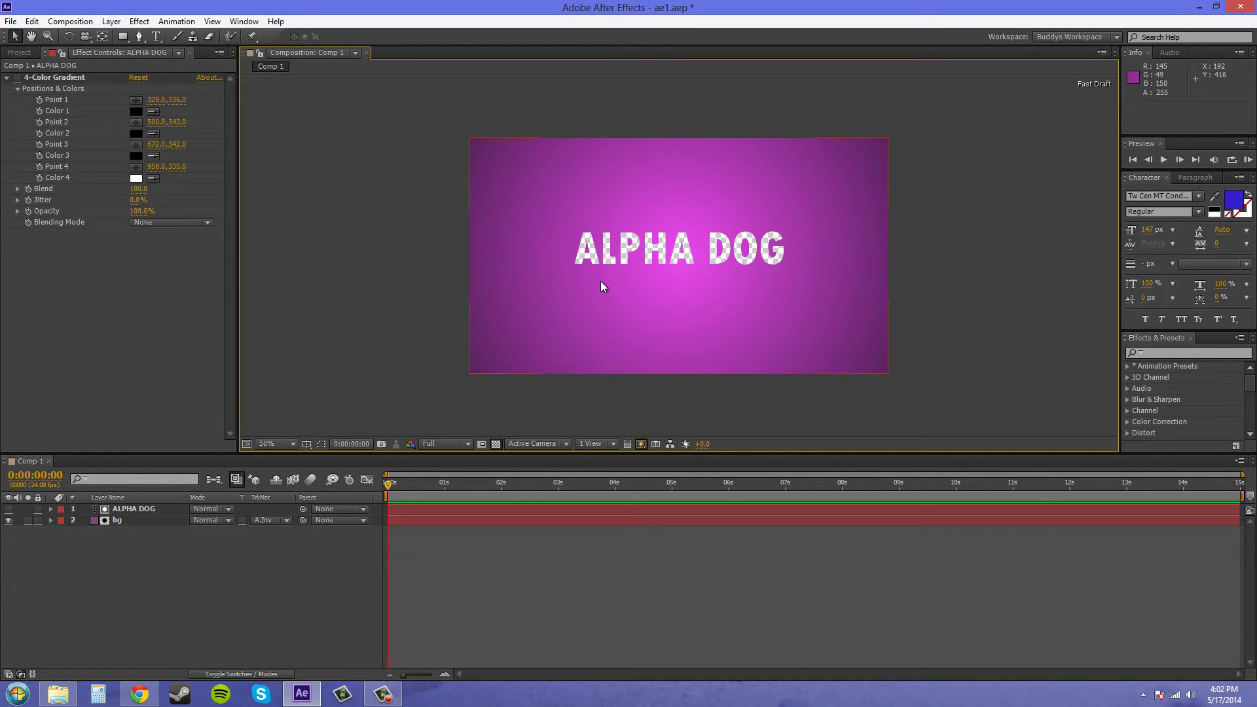
- Compare by switching bg back to Alpha Matte, then to Alpha Inverted Matte again
{"action": "left_click", "coordinate": [277, 521]}
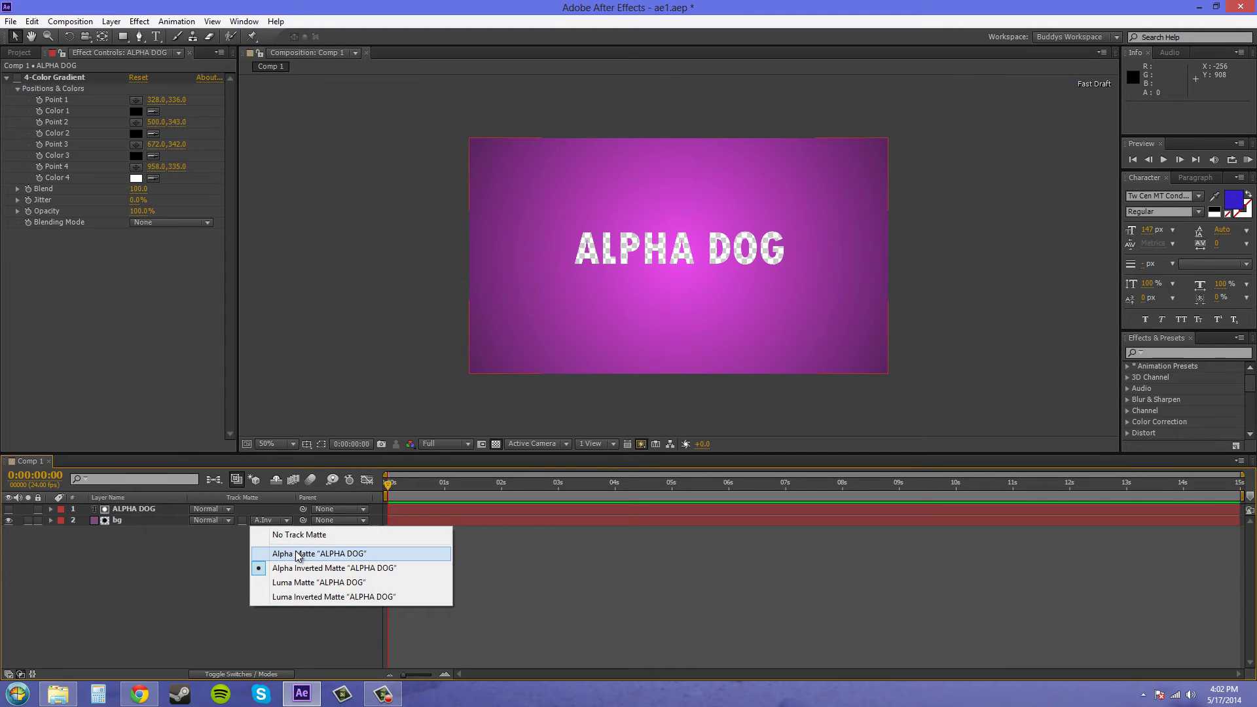
{"action": "left_click", "coordinate": [296, 553]}
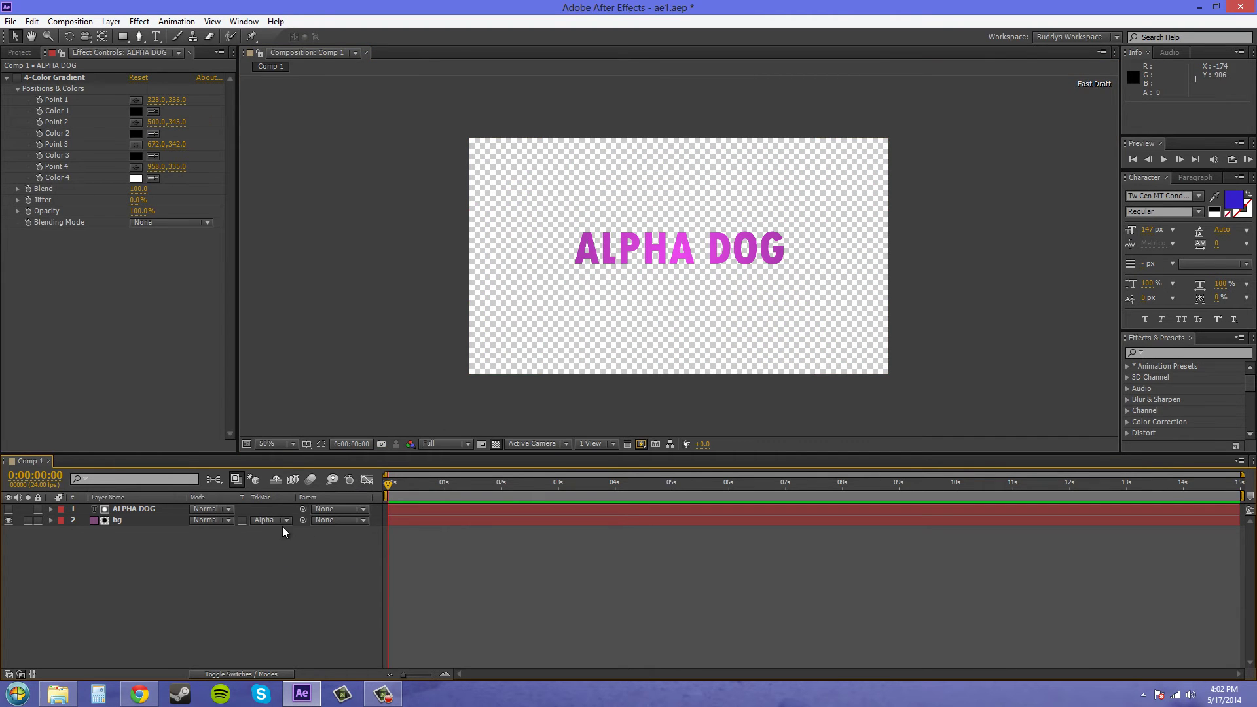
{"action": "left_click", "coordinate": [282, 521]}
{"action": "left_click", "coordinate": [292, 568]}
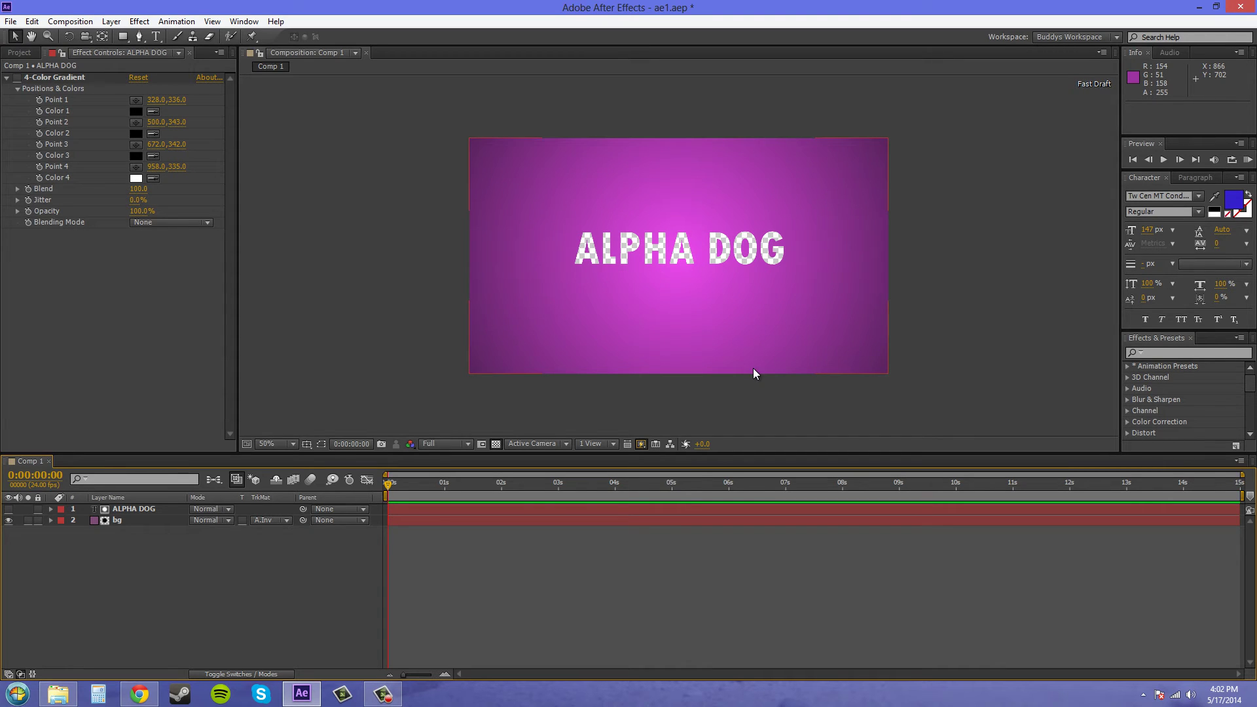
- Set bg's TrkMat to No Track Matte and make the ALPHA DOG layer visible
{"action": "left_click", "coordinate": [256, 521]}
{"action": "left_click", "coordinate": [284, 536]}
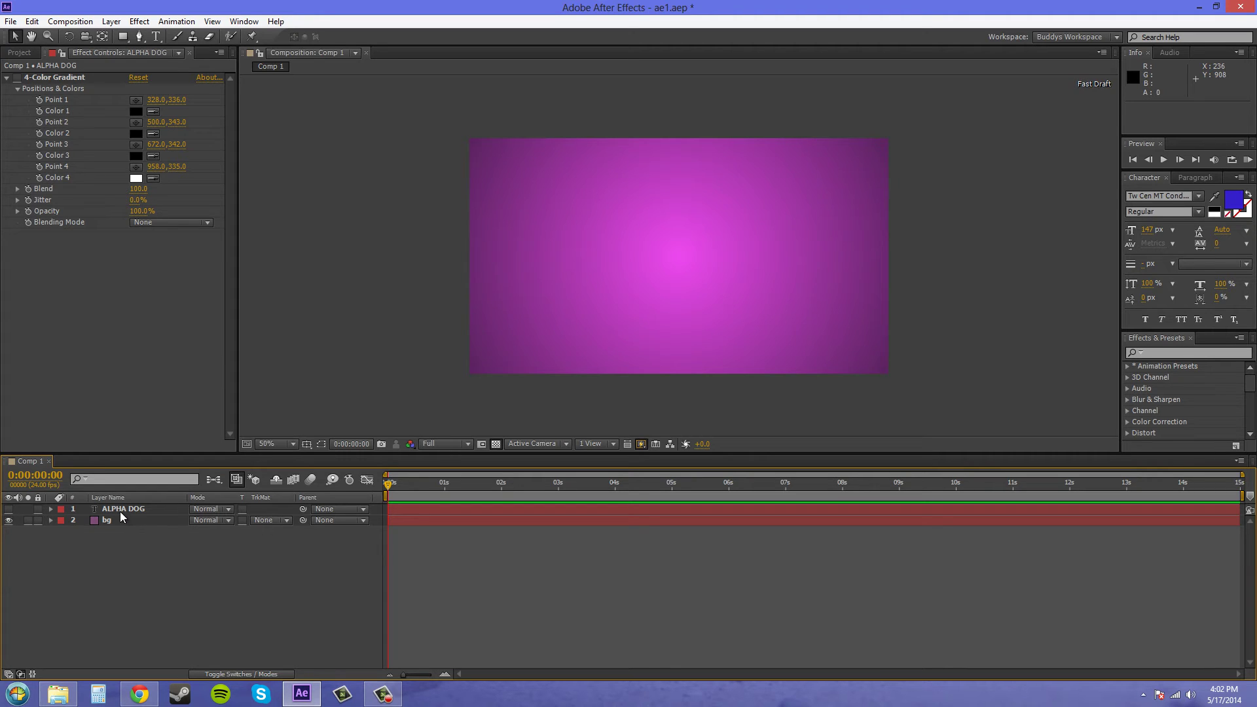
{"action": "left_click", "coordinate": [8, 509]}
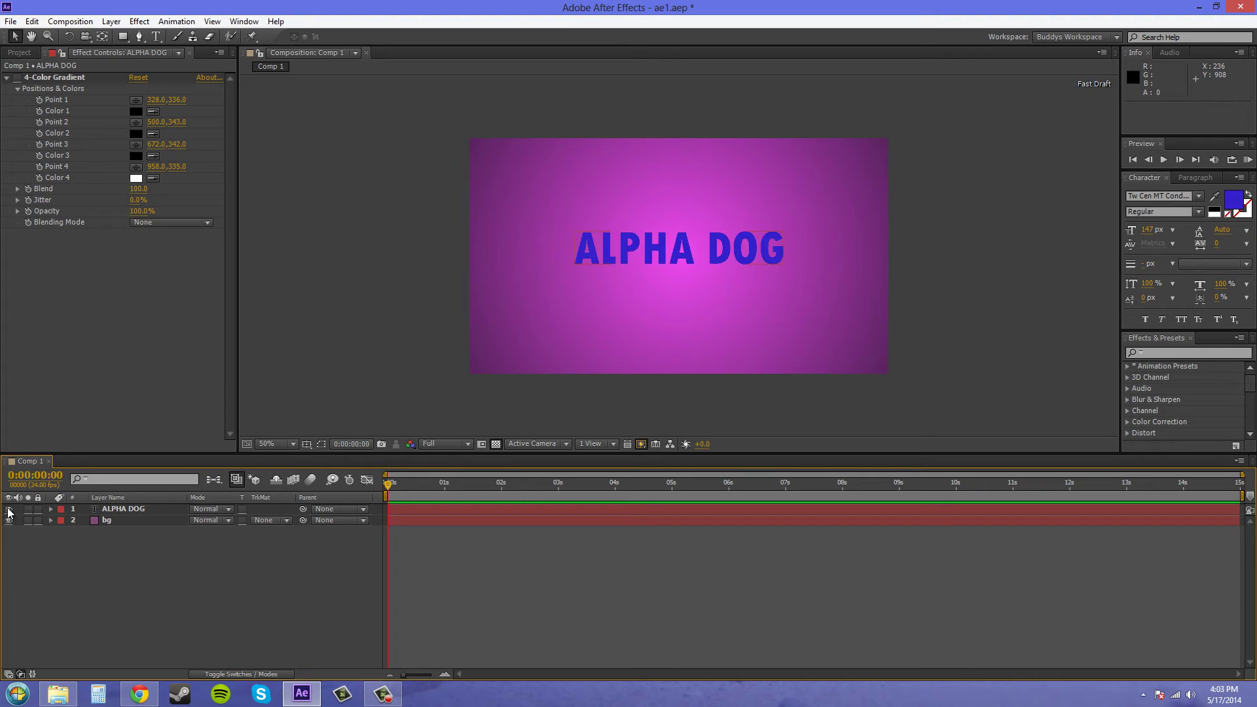
- Enable the 4-Color Gradient effect on ALPHA DOG and zoom the viewer to 100% on the text
{"action": "left_click", "coordinate": [17, 78]}
{"action": "key", "text": "slash"}
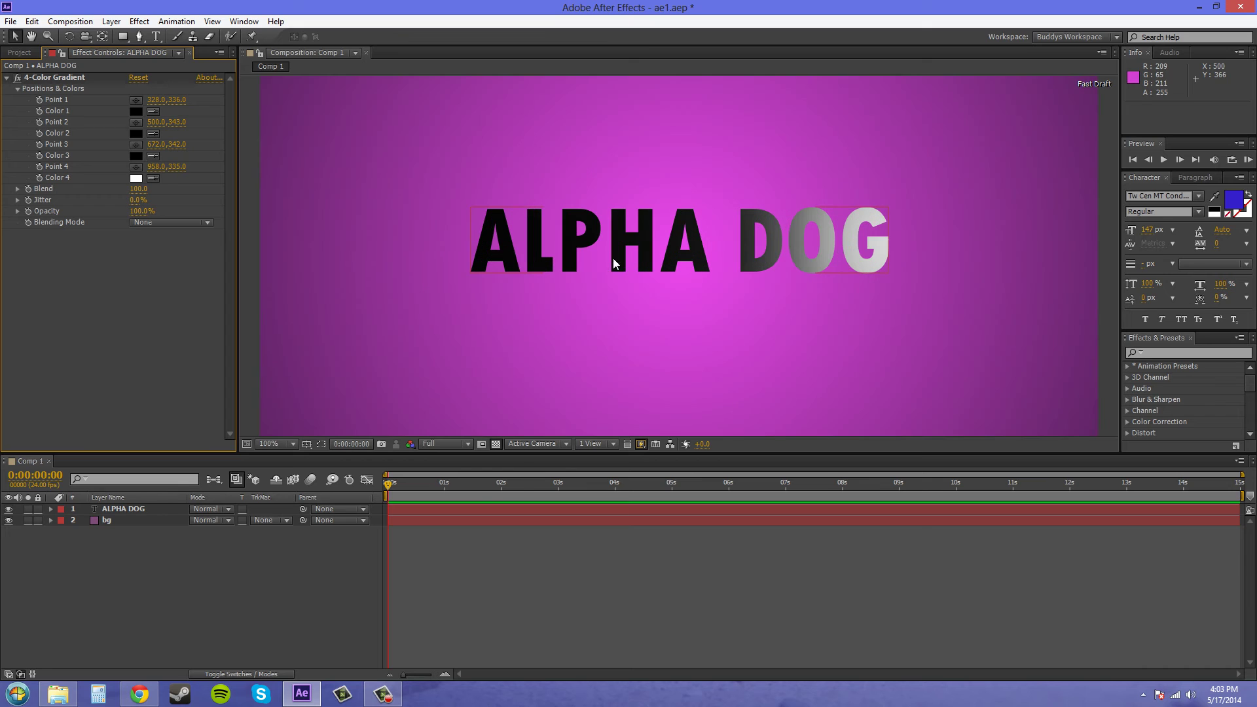
{"action": "left_click_drag", "start_coordinate": [614, 263], "coordinate": [586, 286]}
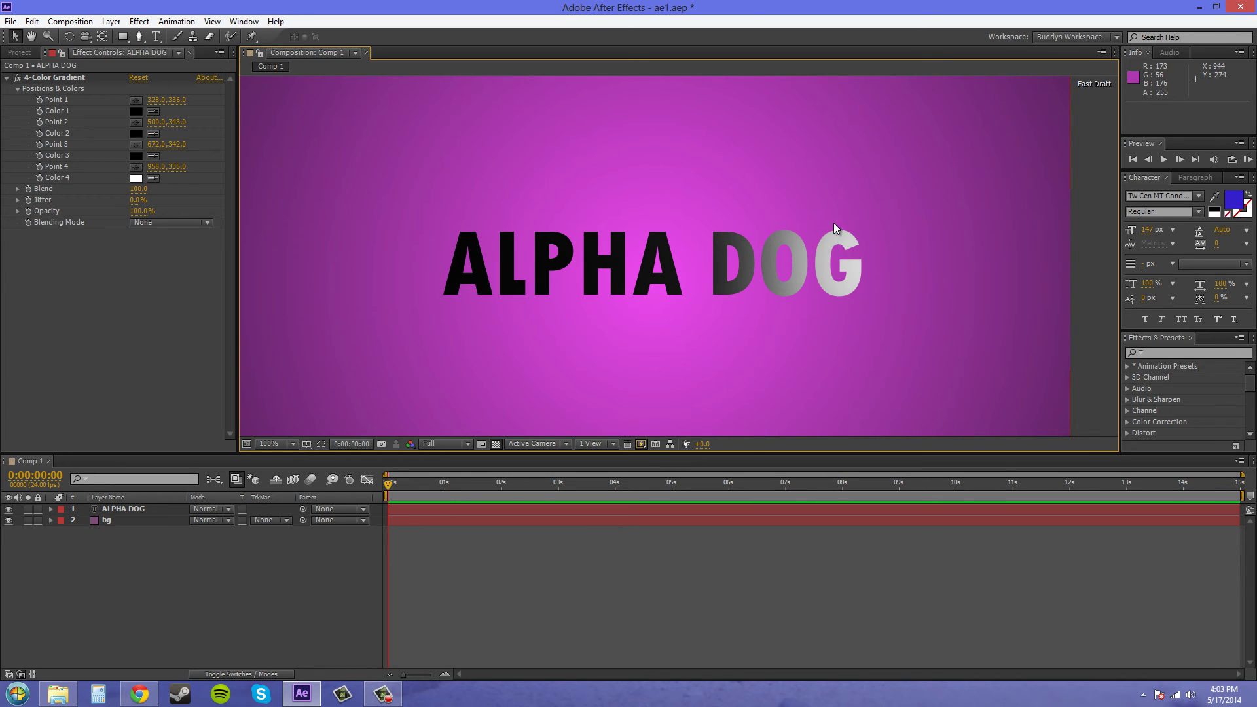
{"action": "scroll", "coordinate": [667, 273], "scroll_direction": "down", "scroll_amount": 2}
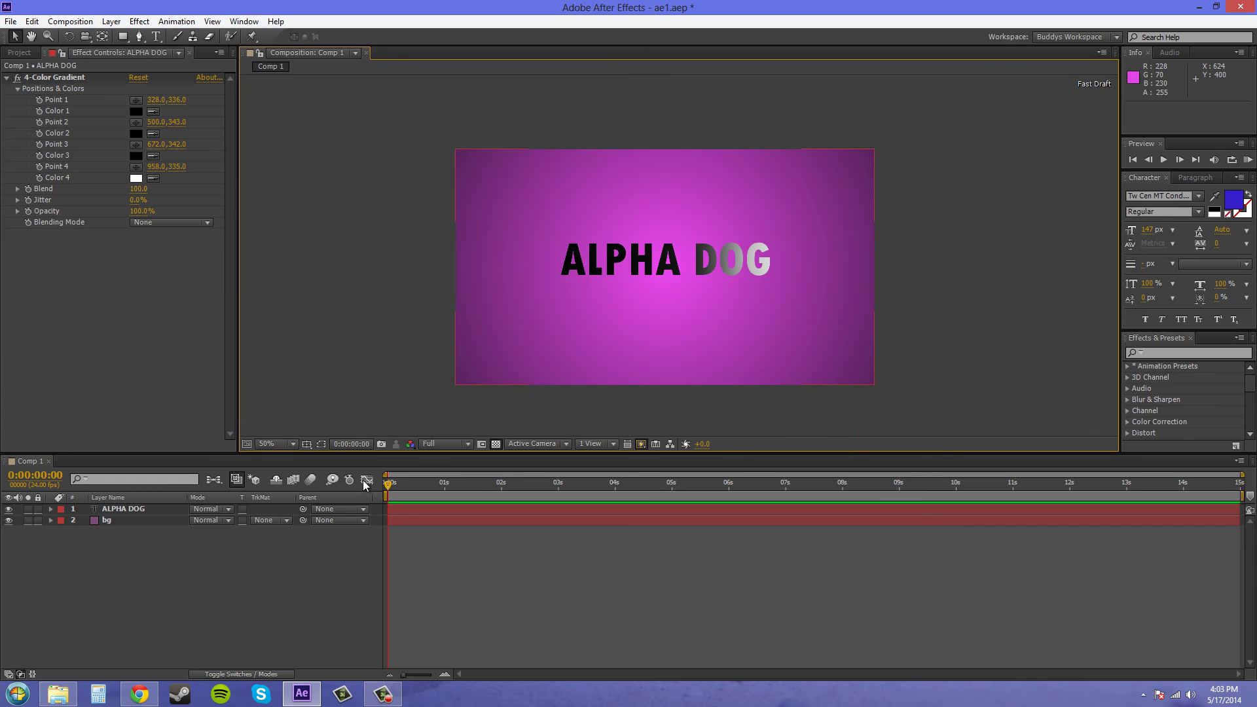
- Set the bg layer's TrkMat to Luma Matte "ALPHA DOG"
{"action": "left_click", "coordinate": [273, 521]}
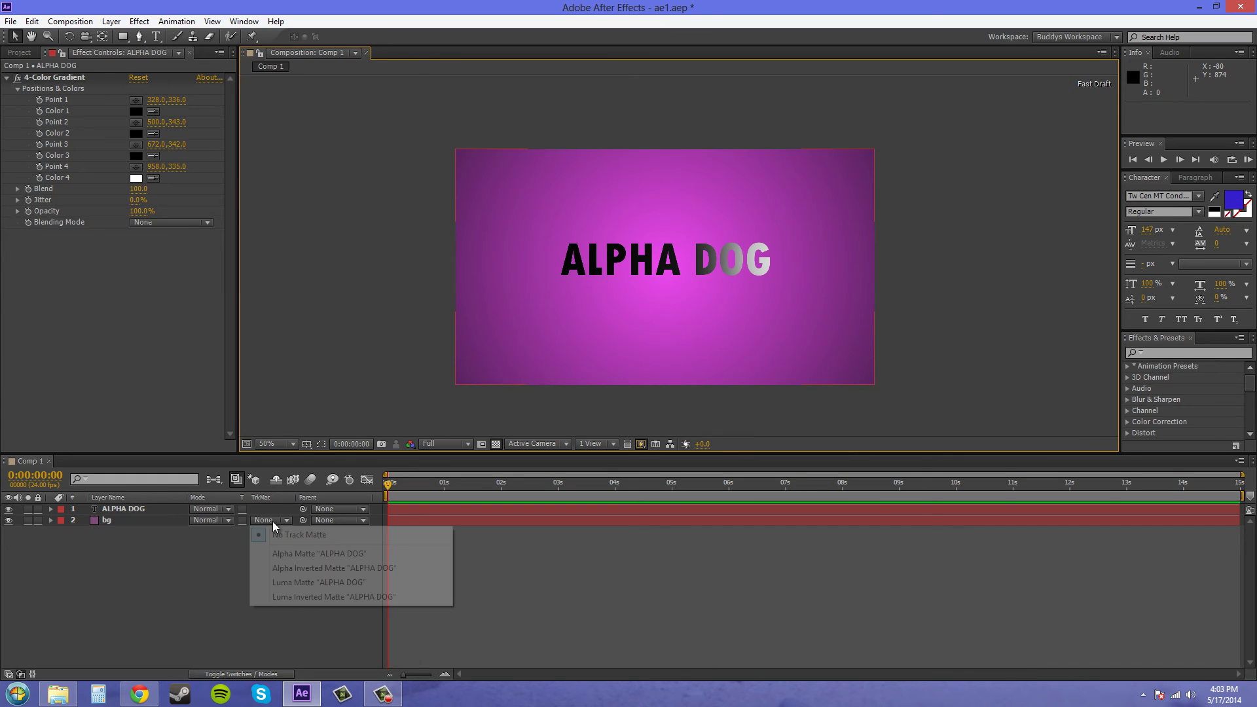
{"action": "left_click", "coordinate": [315, 583]}
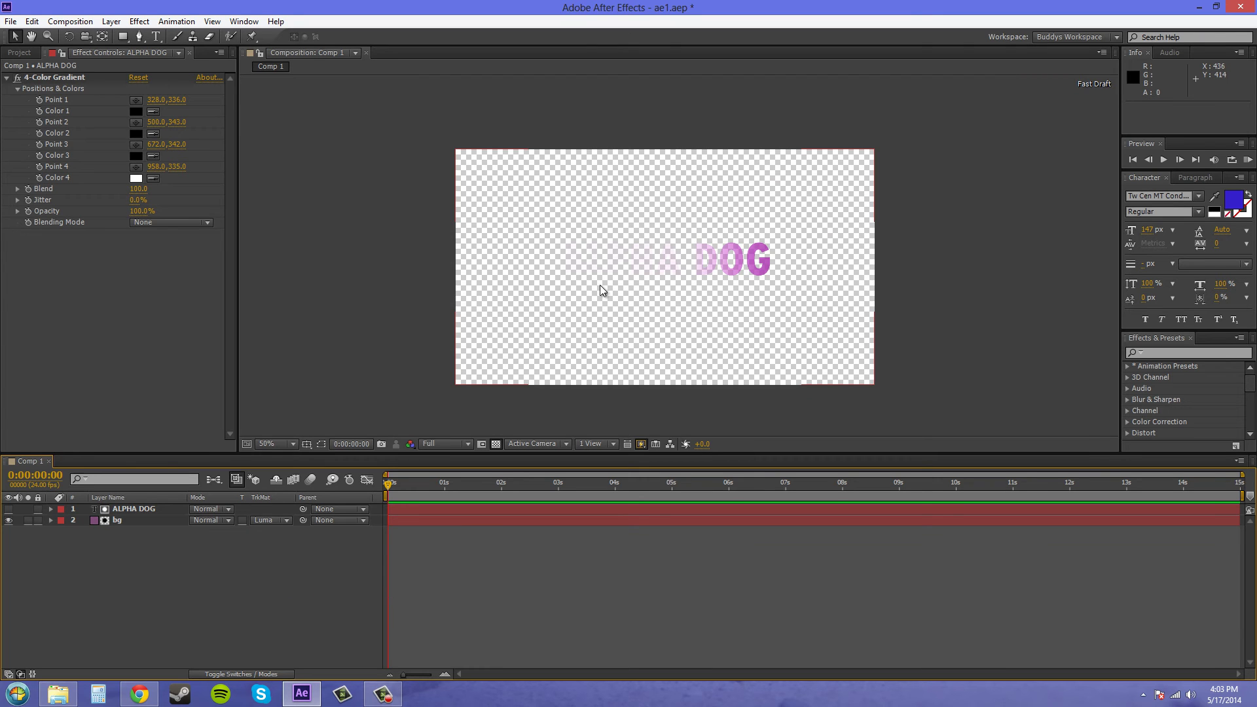
{"action": "scroll", "coordinate": [610, 292], "scroll_direction": "up", "scroll_amount": 2}
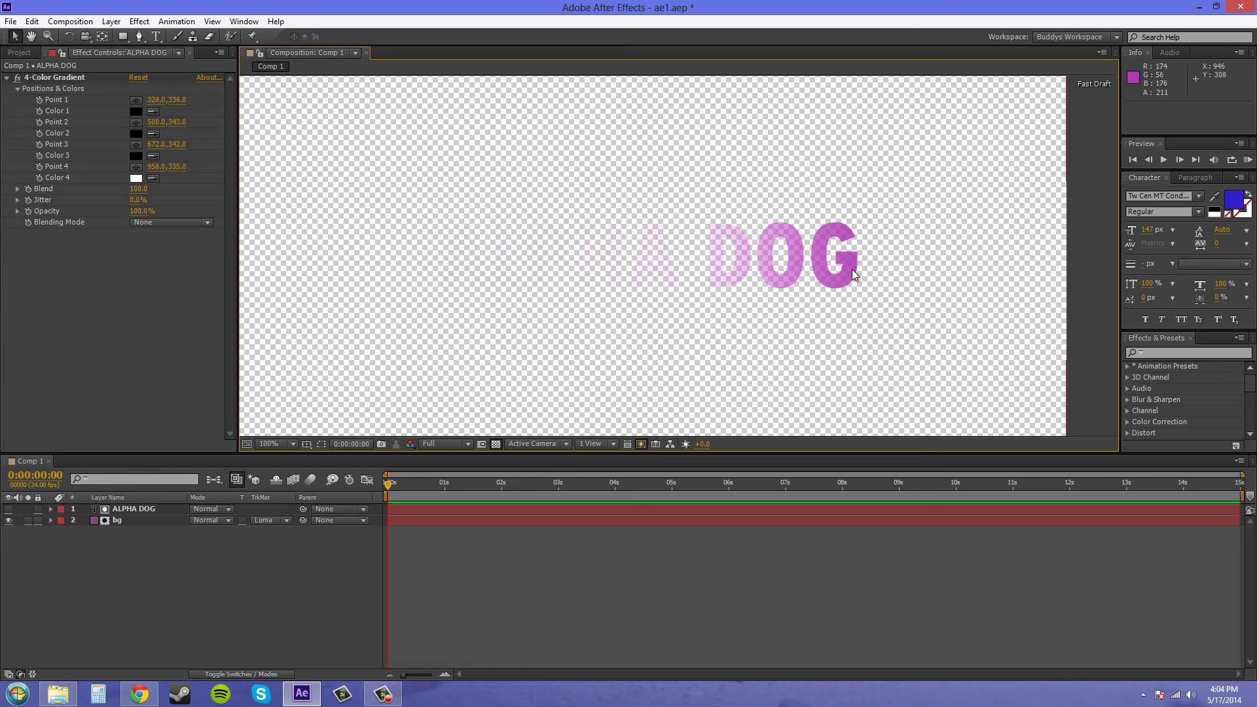
{"action": "scroll", "coordinate": [725, 227], "scroll_direction": "down", "scroll_amount": 1}
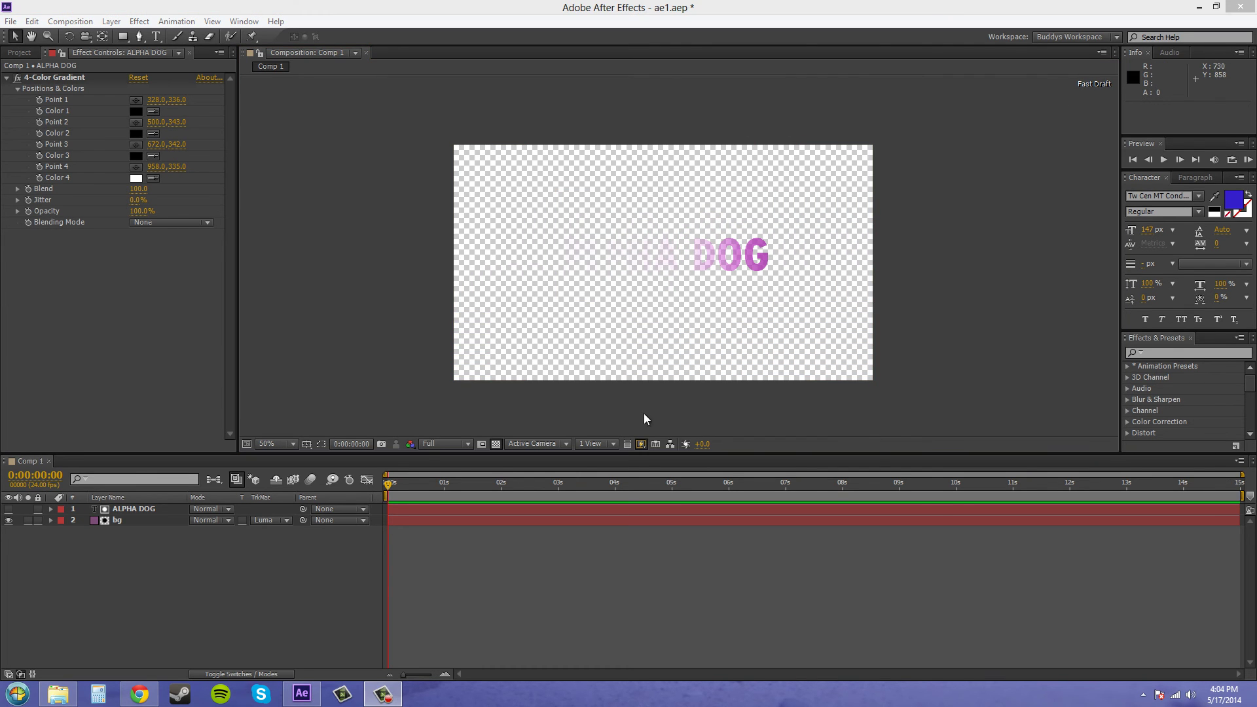
- Set the bg layer's TrkMat to Luma Inverted Matte "ALPHA DOG"
{"action": "left_click", "coordinate": [267, 521]}
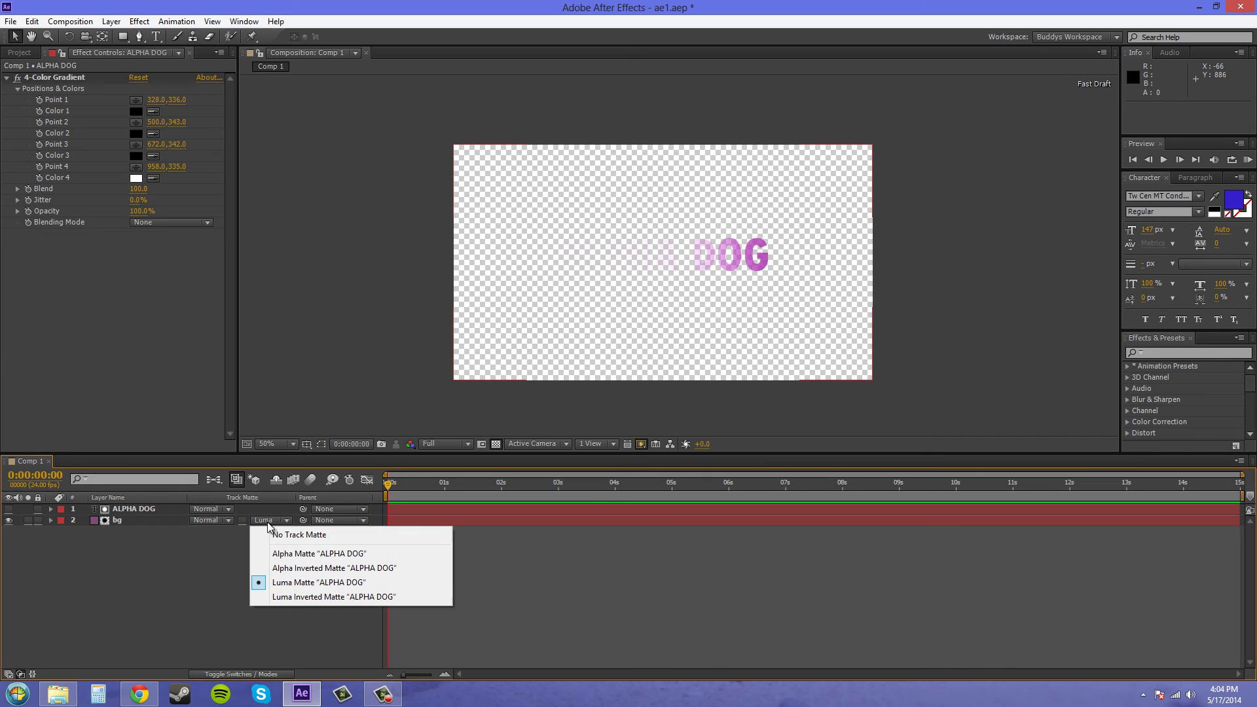
{"action": "left_click", "coordinate": [329, 597]}
{"action": "scroll", "coordinate": [684, 280], "scroll_direction": "up", "scroll_amount": 2}
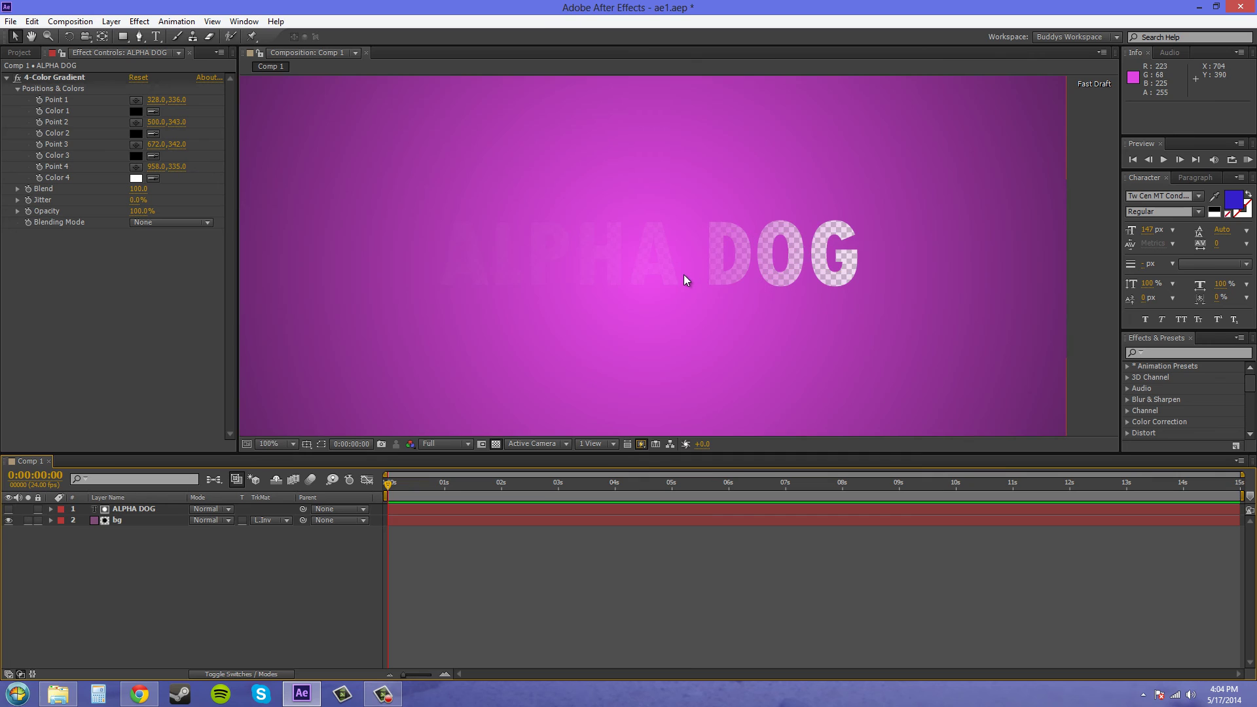
{"action": "scroll", "coordinate": [670, 284], "scroll_direction": "down", "scroll_amount": 1}
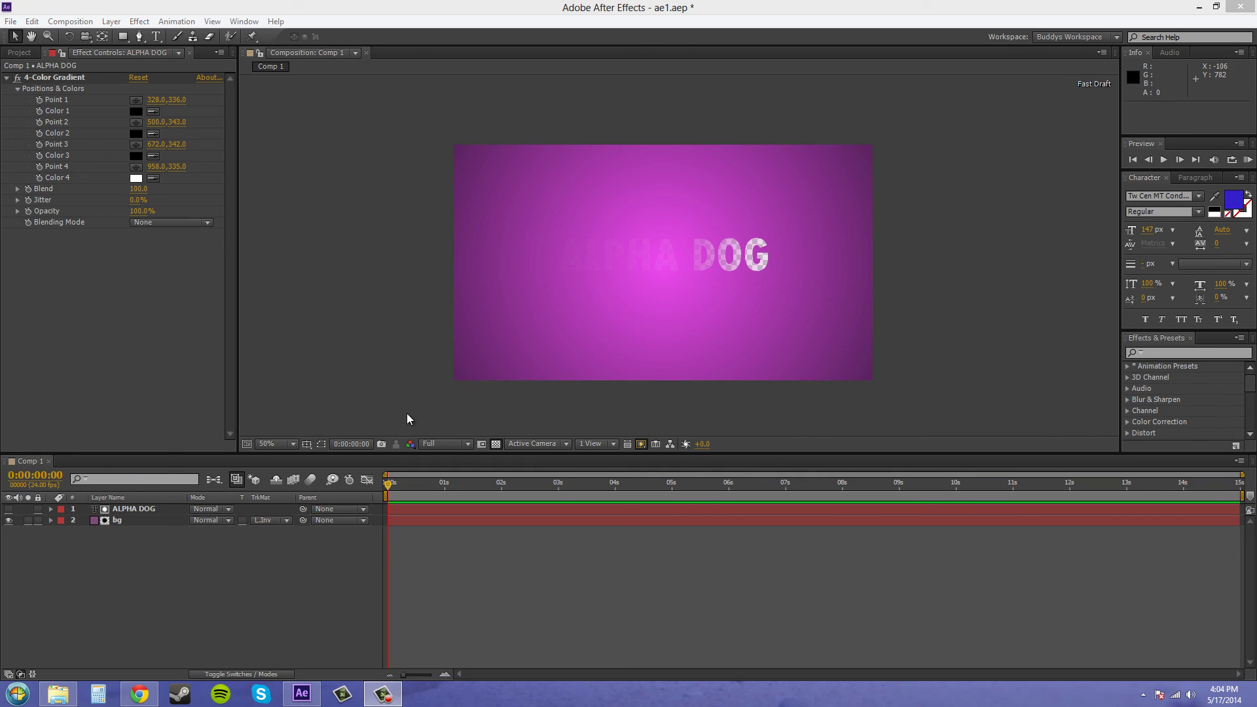
- Hide bg, show the ALPHA DOG layer, and set the viewer's Show Channel to Alpha
{"action": "left_click", "coordinate": [8, 520]}
{"action": "left_click", "coordinate": [9, 509]}
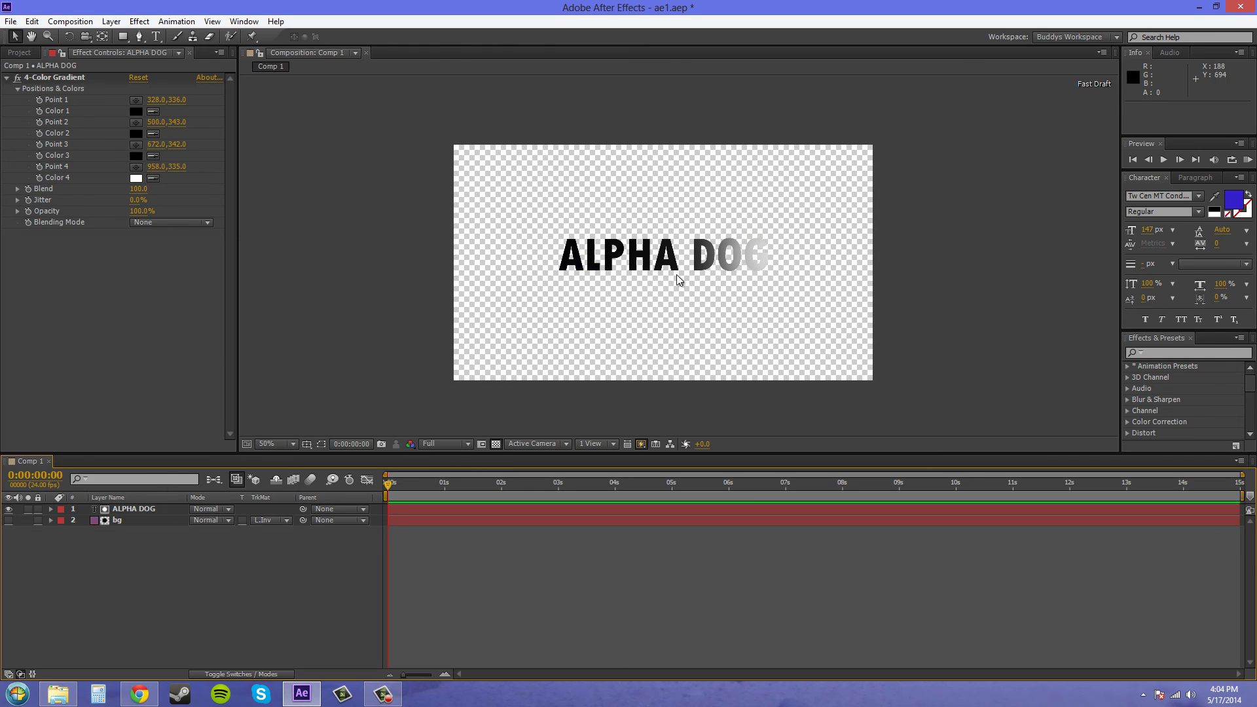
{"action": "left_click", "coordinate": [410, 444]}
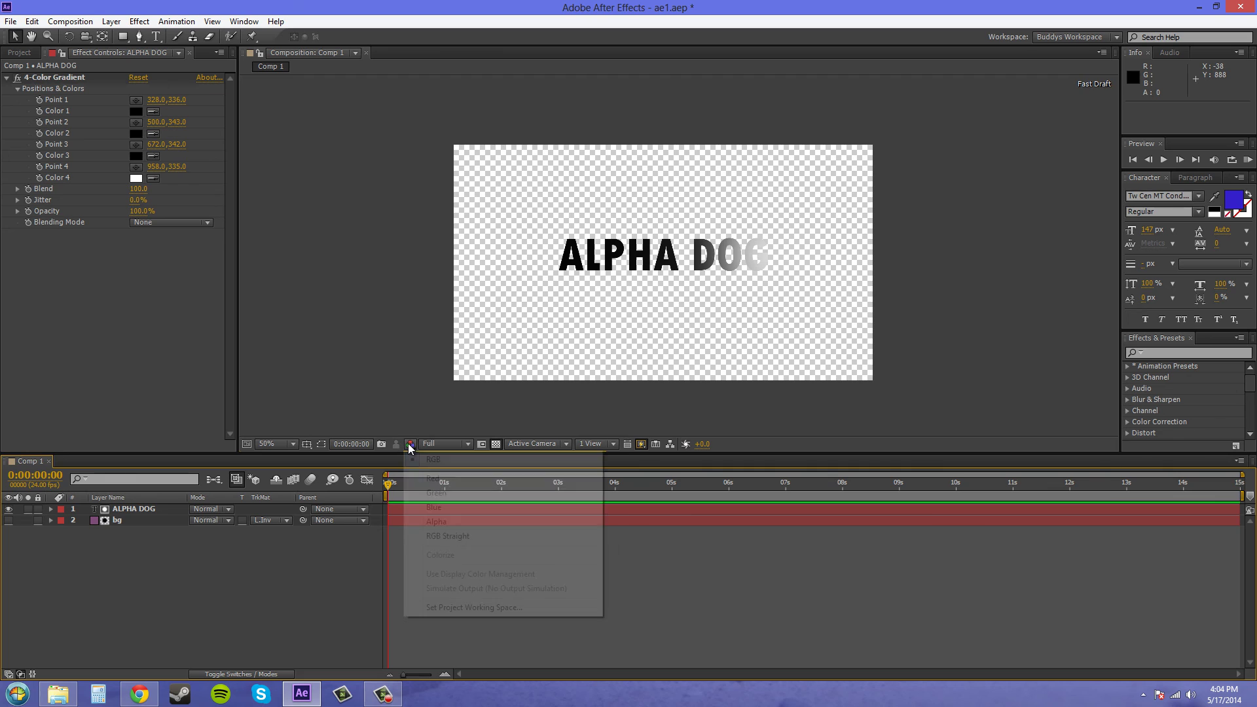
{"action": "left_click", "coordinate": [441, 524]}
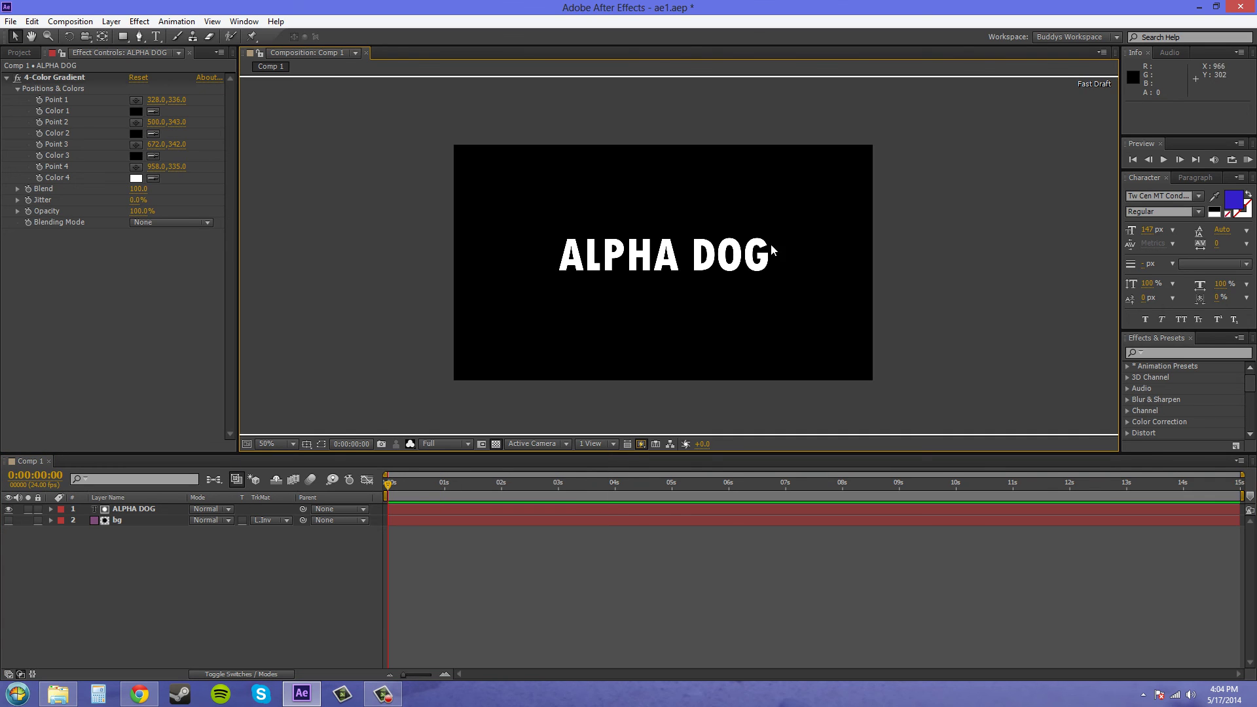